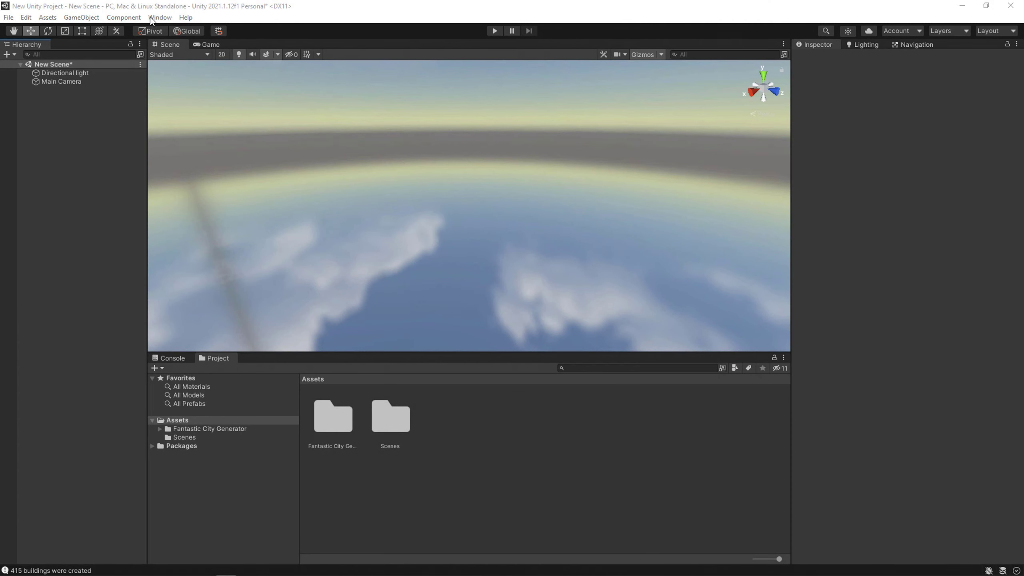
# Open the Unity editor's Window menu to reach the Fantastic City Generator.
pyautogui.click(153, 18)
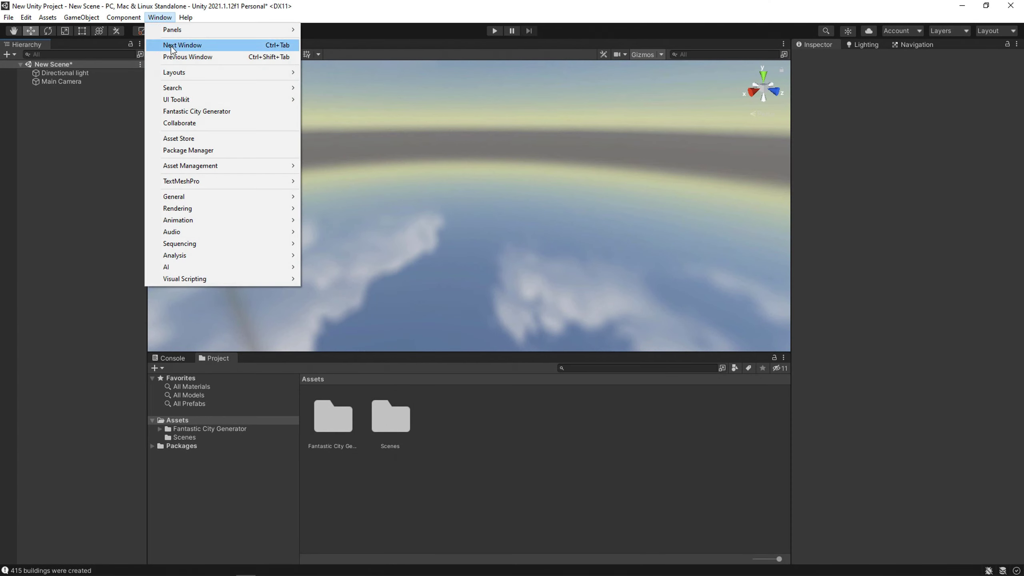
# Generate a Fantastic City Generator street layout filled with 423 buildings.
pyautogui.click(247, 110)
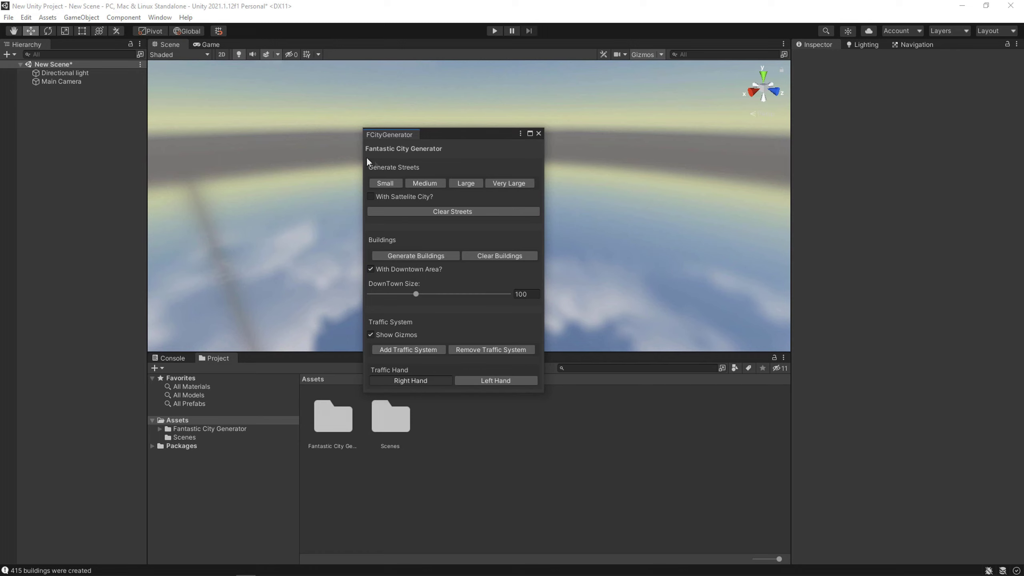
pyautogui.click(460, 183)
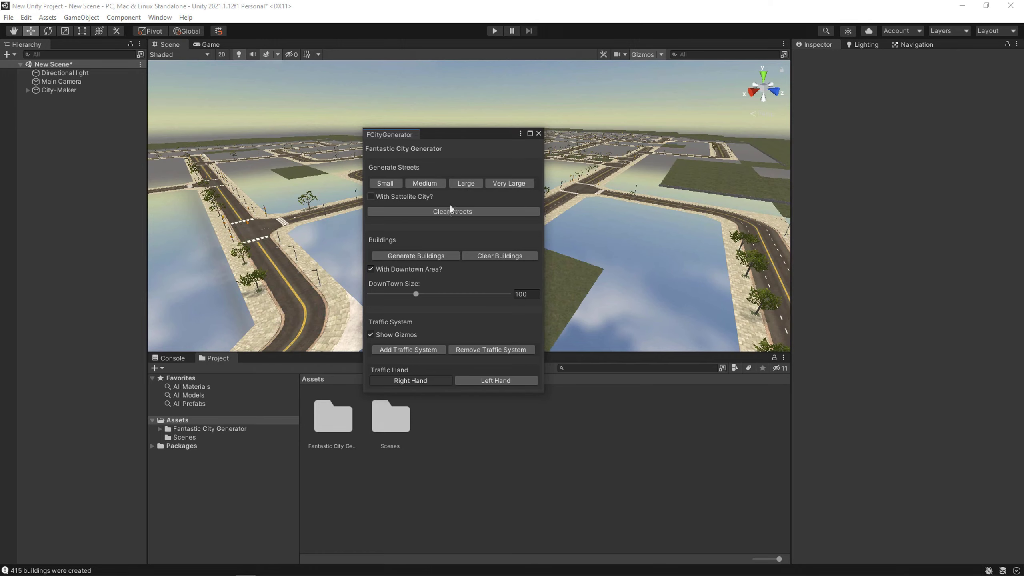
pyautogui.click(422, 253)
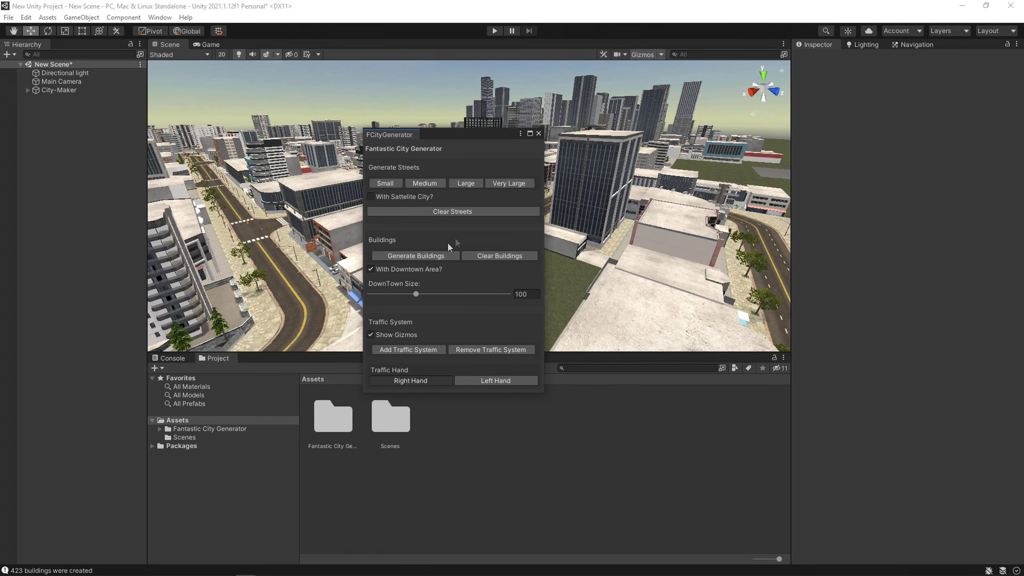
pyautogui.click(538, 133)
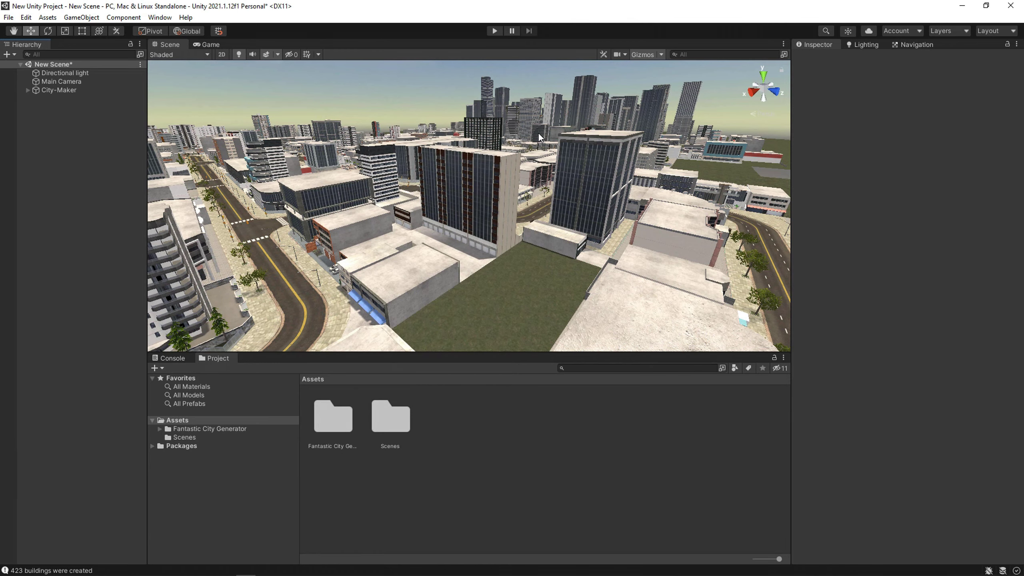
pyautogui.click(159, 18)
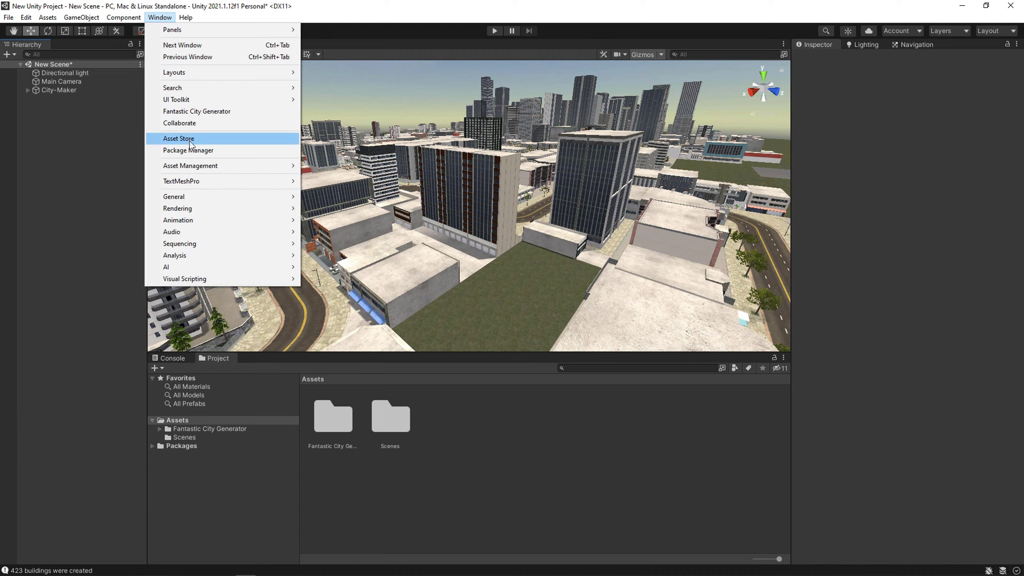
# Search 'high' in the Package Manager and install High Definition RP.
pyautogui.click(228, 150)
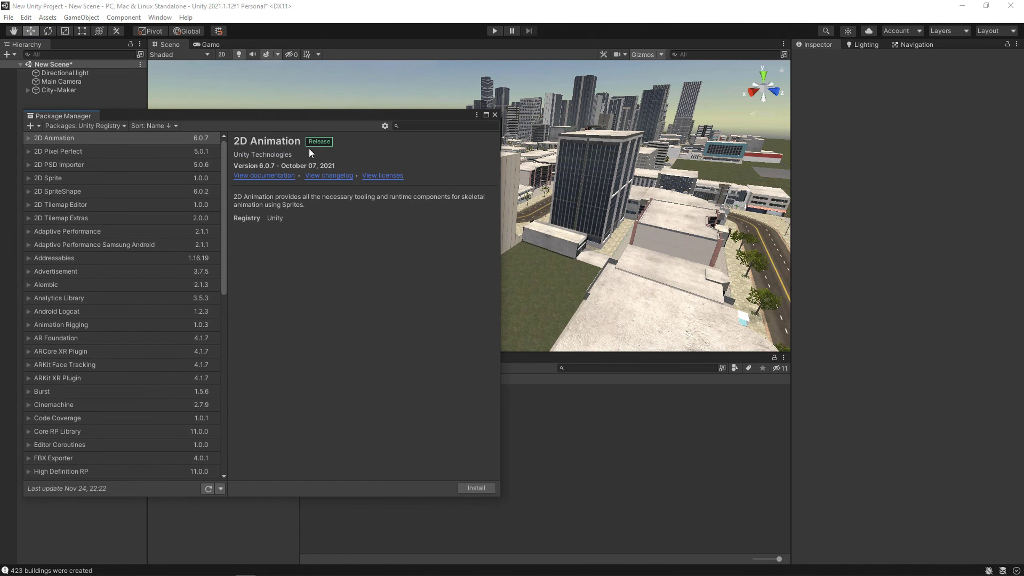
pyautogui.click(420, 126)
pyautogui.write('high')
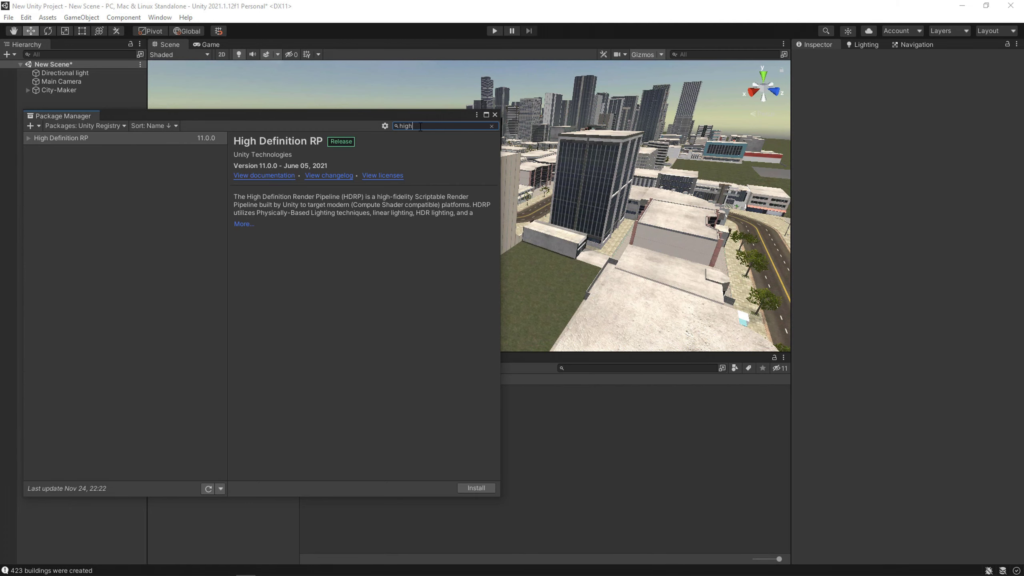
pyautogui.click(93, 141)
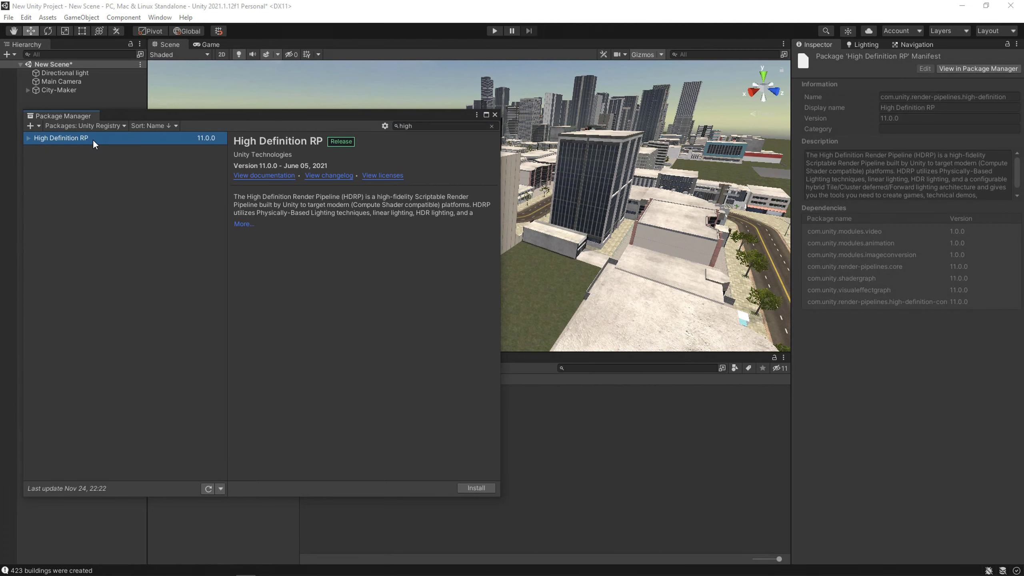
pyautogui.click(488, 487)
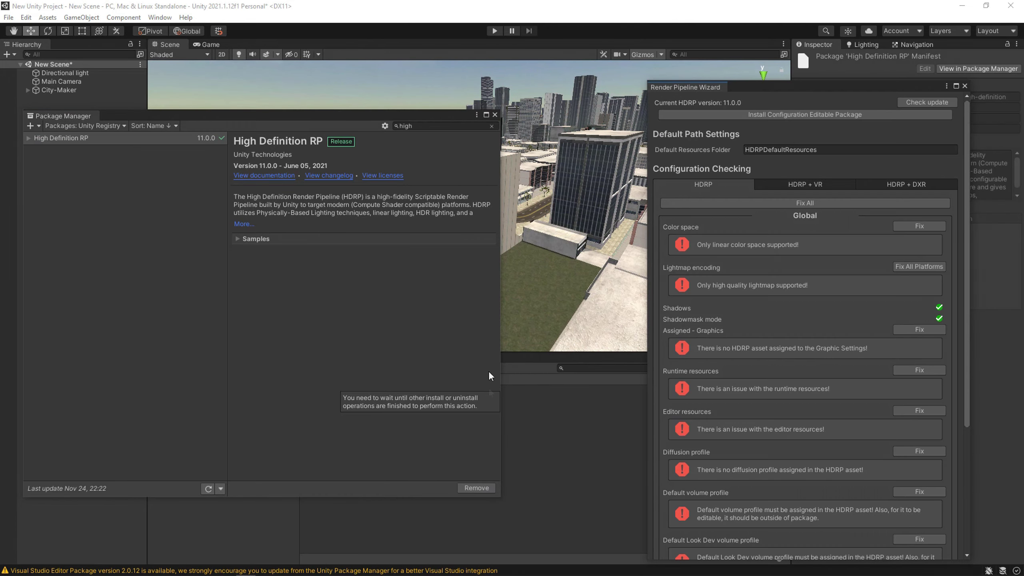
# Fix all Render Pipeline Wizard issues, creating a new HDRenderPipelineAsset.
pyautogui.click(495, 115)
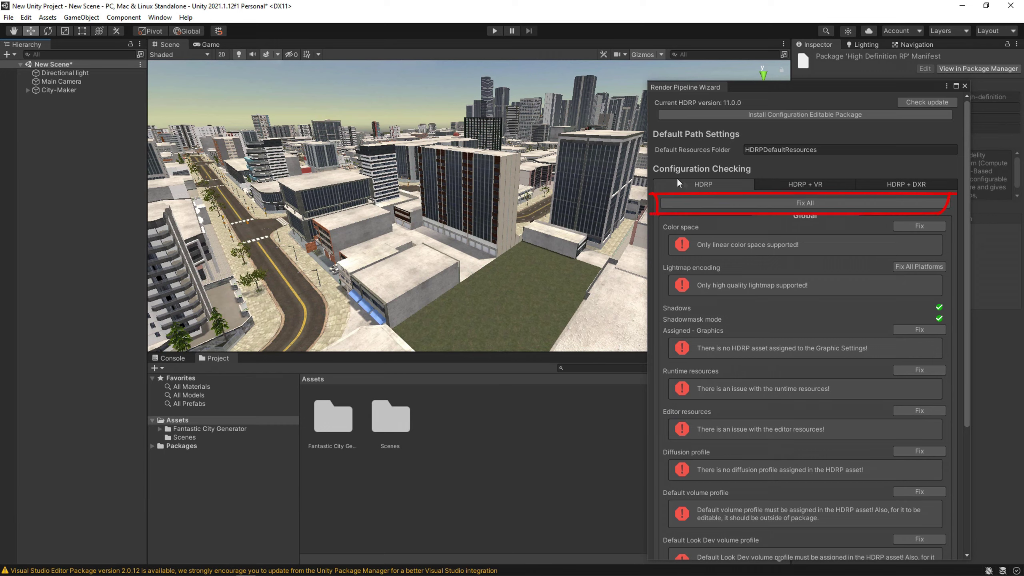
pyautogui.click(830, 204)
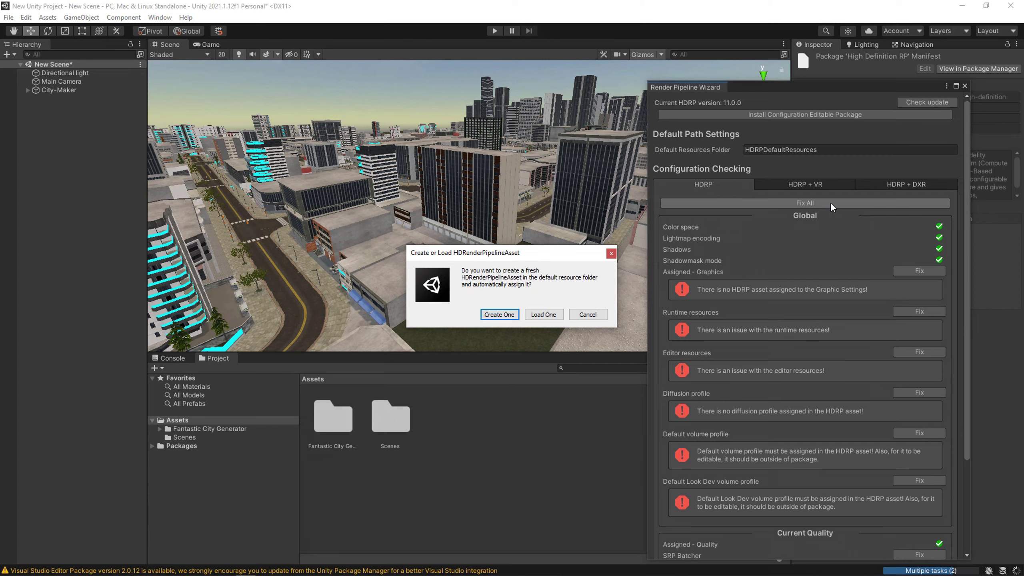
pyautogui.click(497, 314)
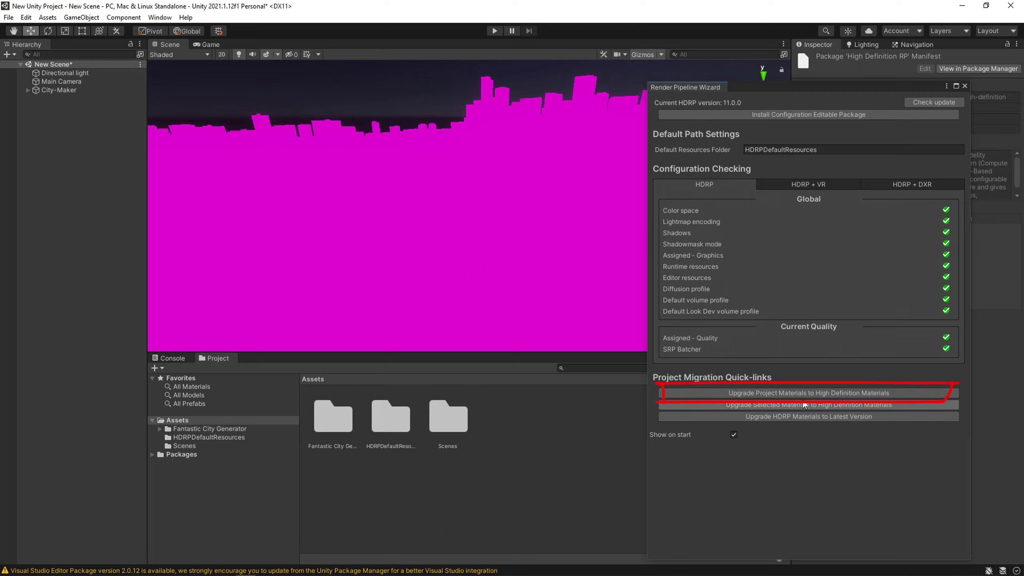
# Upgrade Project Materials to High Definition Materials and confirm with Proceed.
pyautogui.click(899, 393)
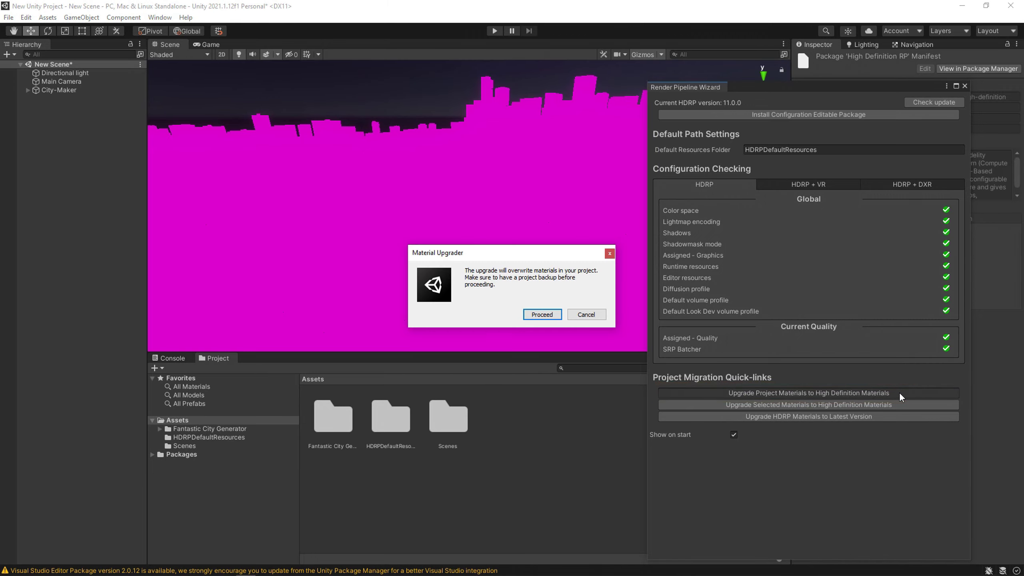
pyautogui.click(551, 316)
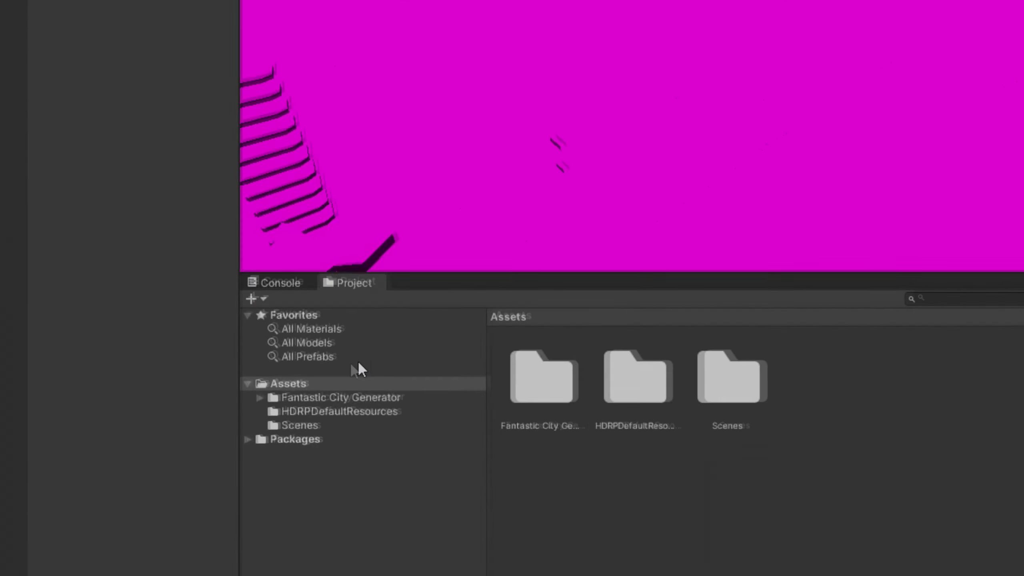
# In Textures/Materials, select all 16 materials from asphalt-02 through Wins.
pyautogui.click(266, 396)
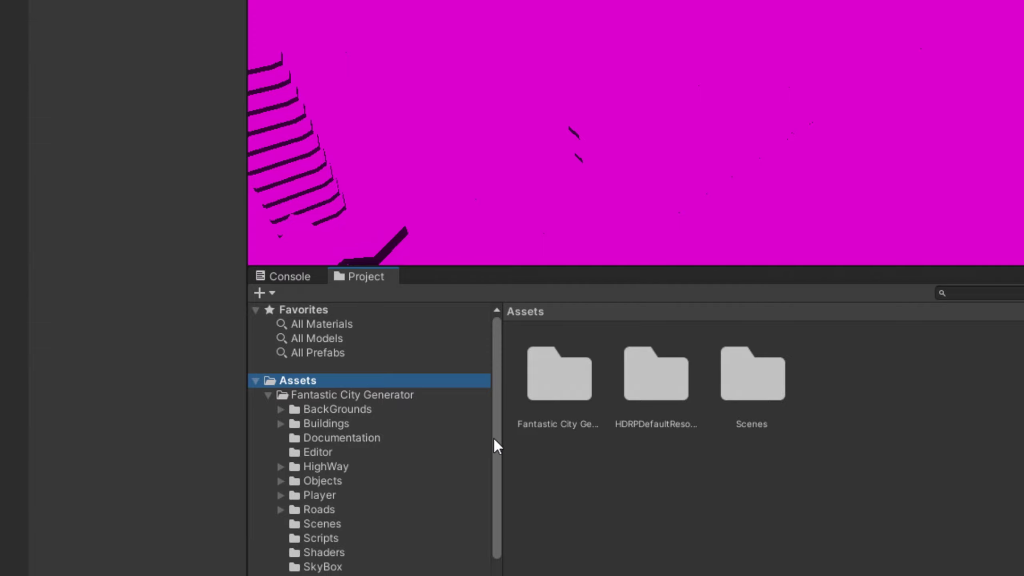
pyautogui.moveTo(495, 441); pyautogui.dragTo(481, 487)
pyautogui.scroll(-1, 482, 488)
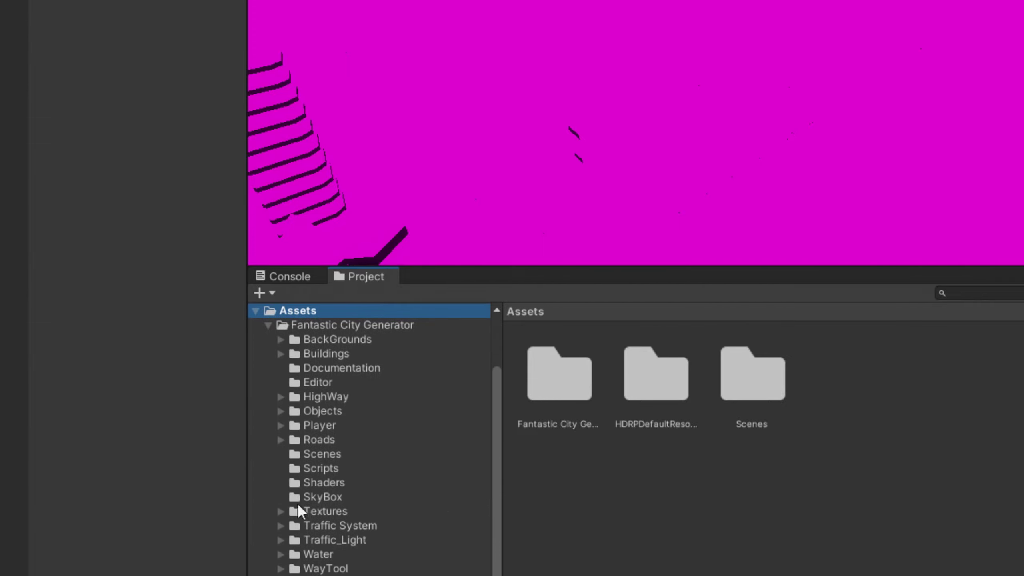
pyautogui.click(278, 512)
pyautogui.click(322, 525)
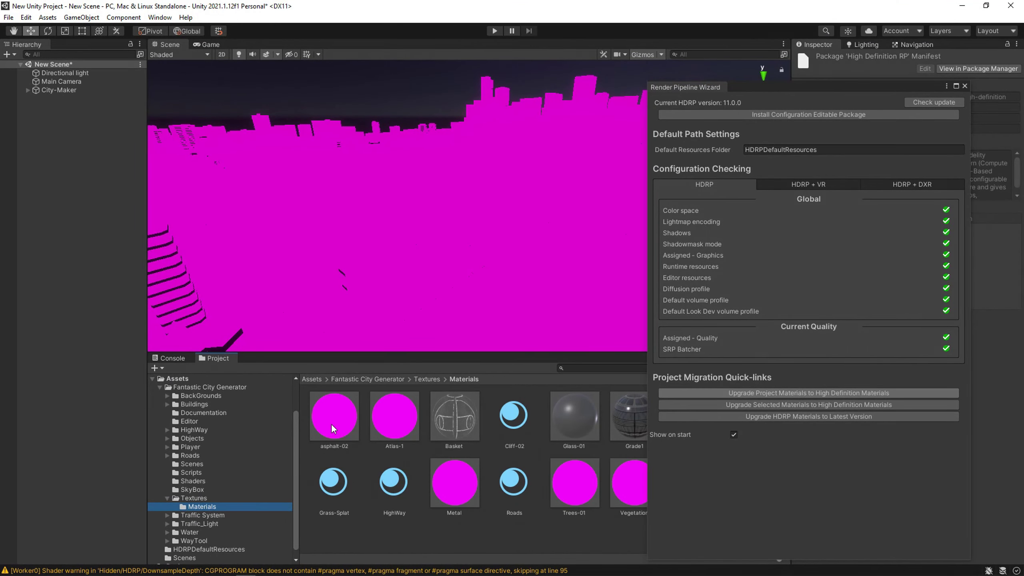
pyautogui.click(331, 423)
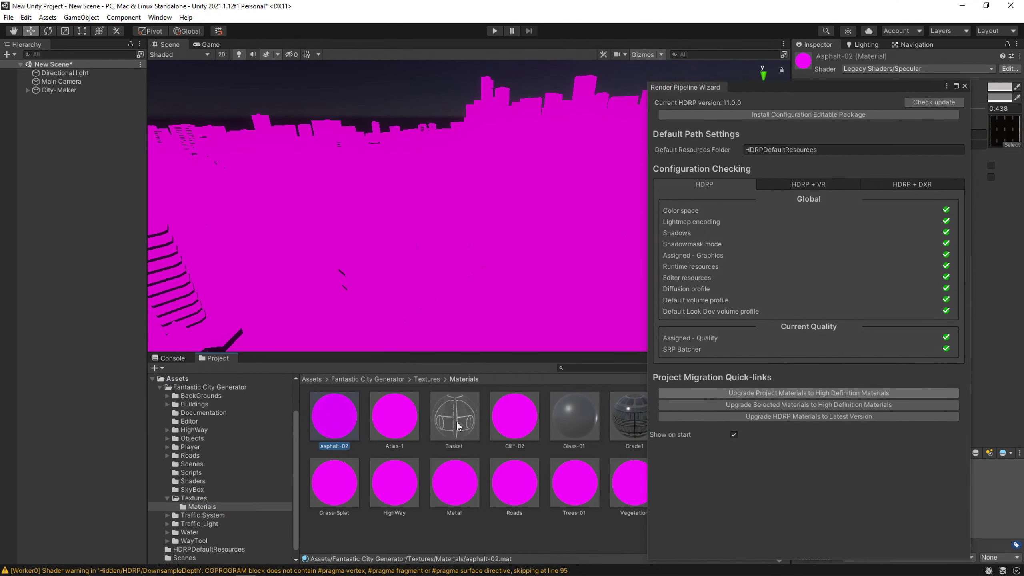
pyautogui.moveTo(796, 89)
pyautogui.mouseDown()
pyautogui.moveTo(855, 118)
pyautogui.moveTo(901, 455)
pyautogui.mouseUp()
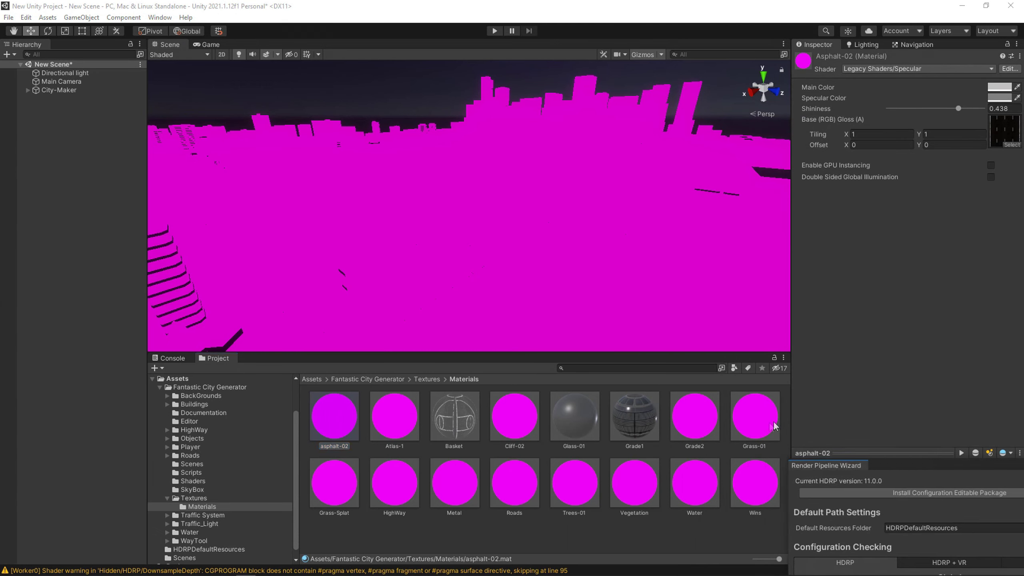
pyautogui.keyDown('shift'); pyautogui.click(758, 478); pyautogui.keyUp('shift')
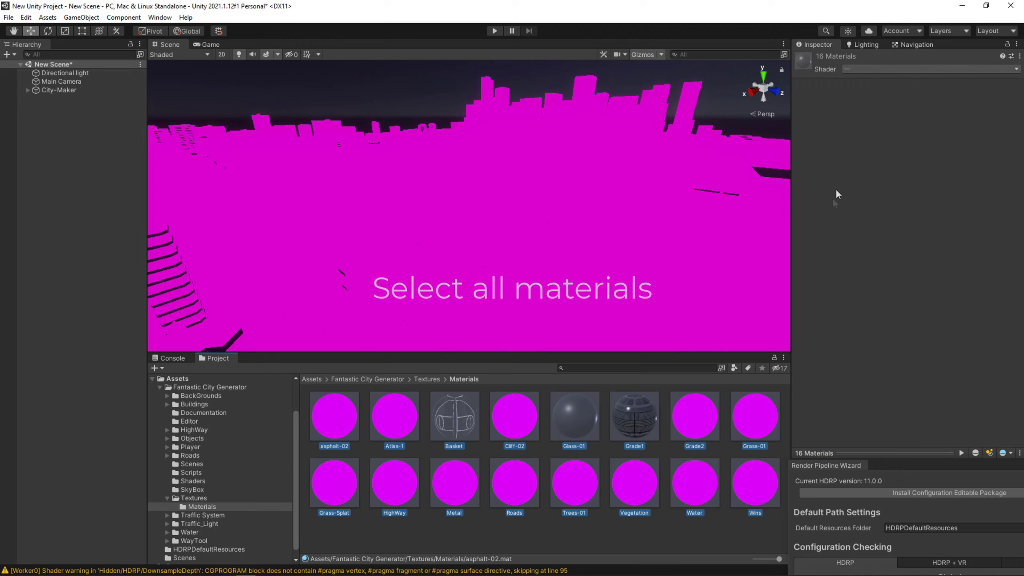
# Set the Shader of the 16 selected city materials to Standard.
pyautogui.click(885, 70)
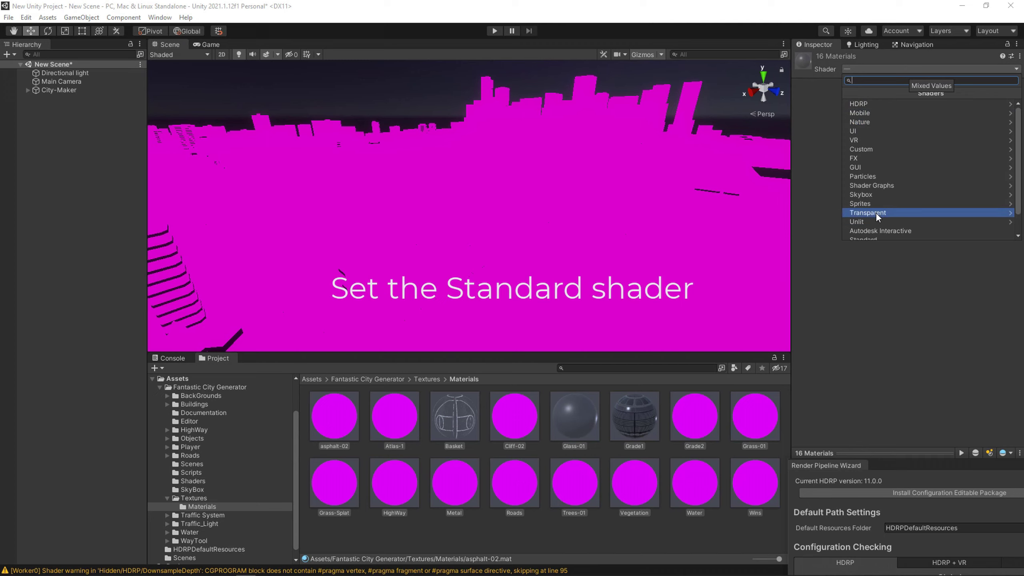
pyautogui.scroll(-1, 875, 212)
pyautogui.click(890, 215)
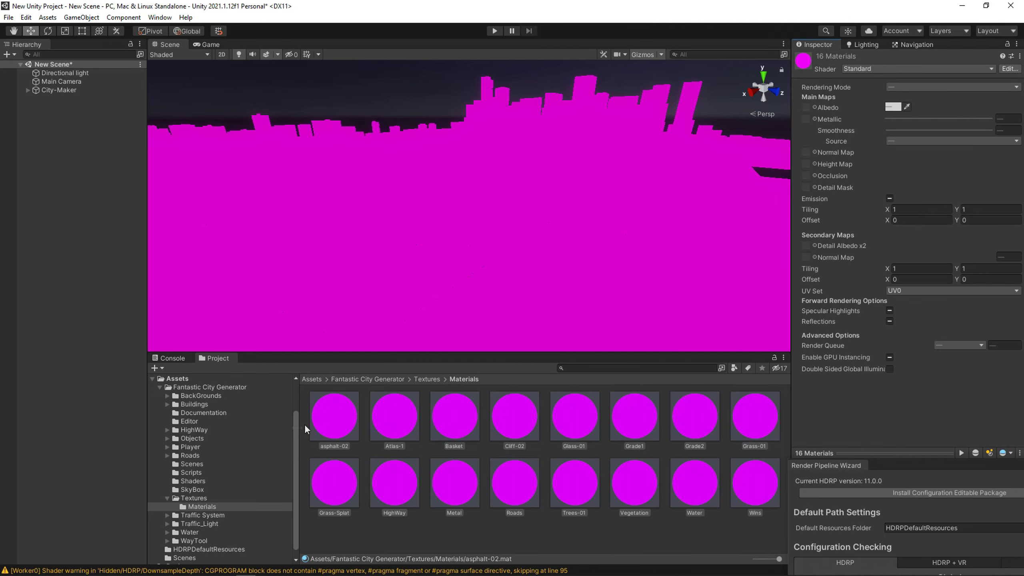
pyautogui.click(167, 523)
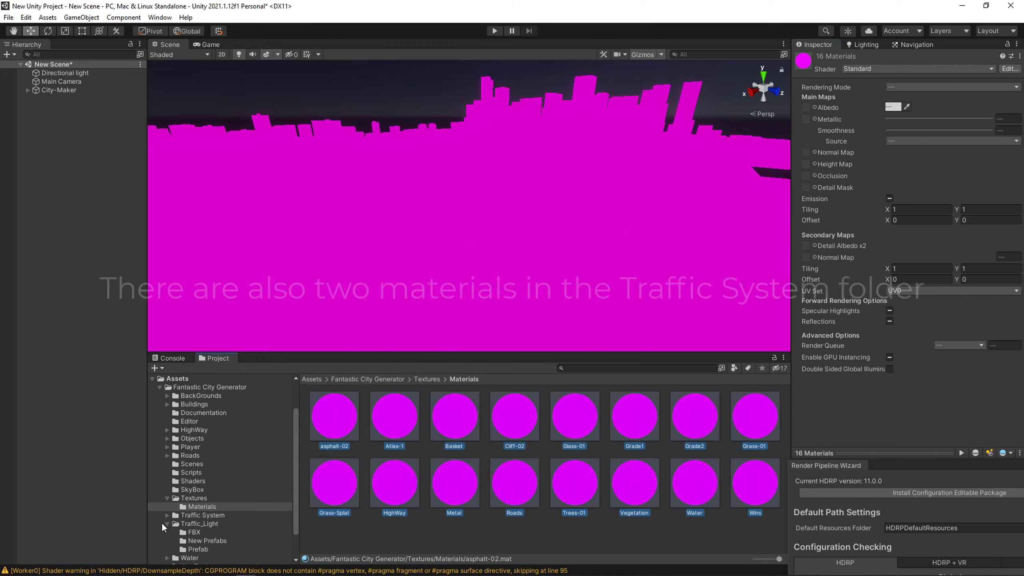
# Set the Traffic System Tires and Traffic-Car-Atlas materials to the Standard shader.
pyautogui.click(160, 524)
pyautogui.click(167, 516)
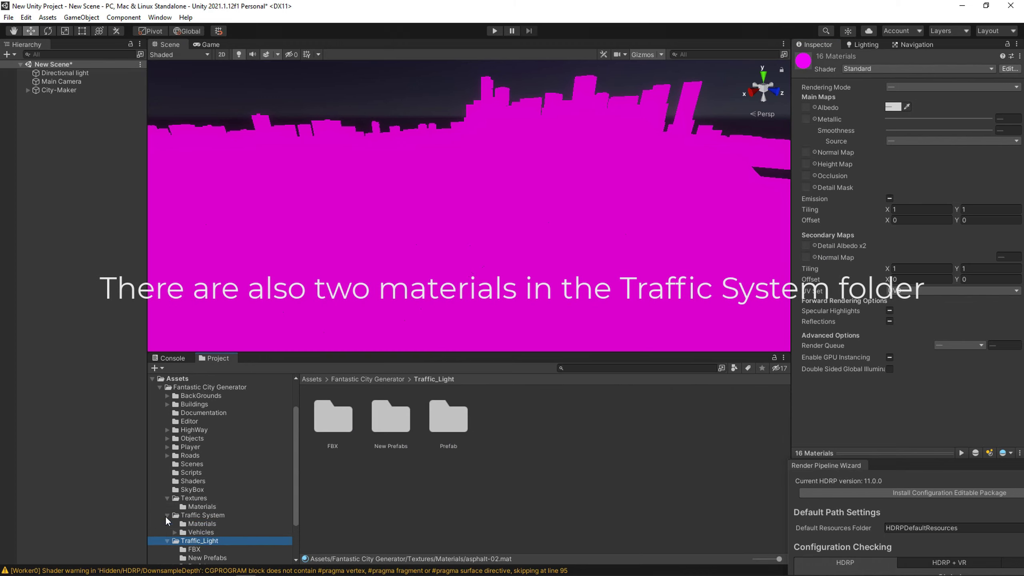
pyautogui.click(200, 524)
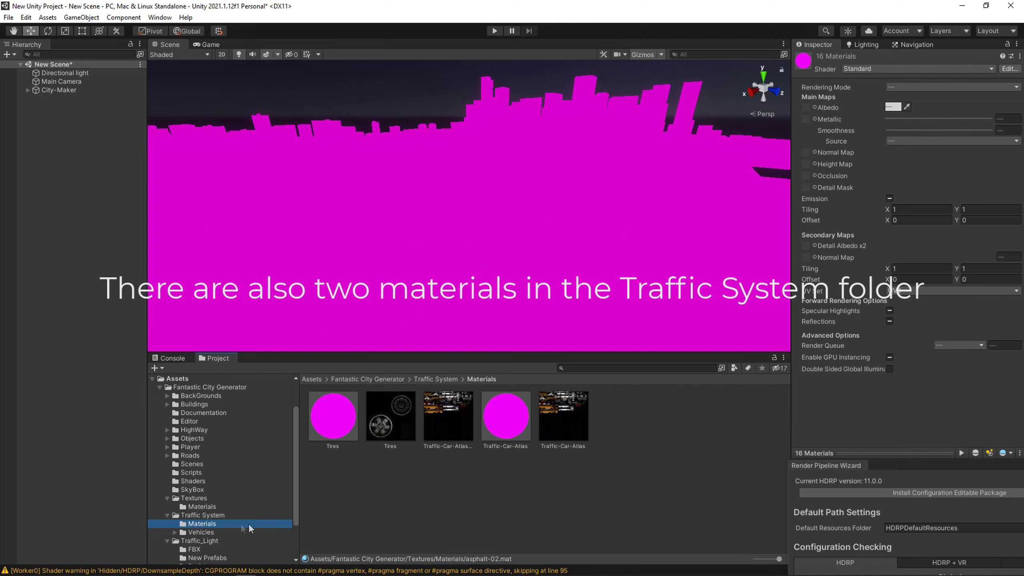
pyautogui.click(339, 431)
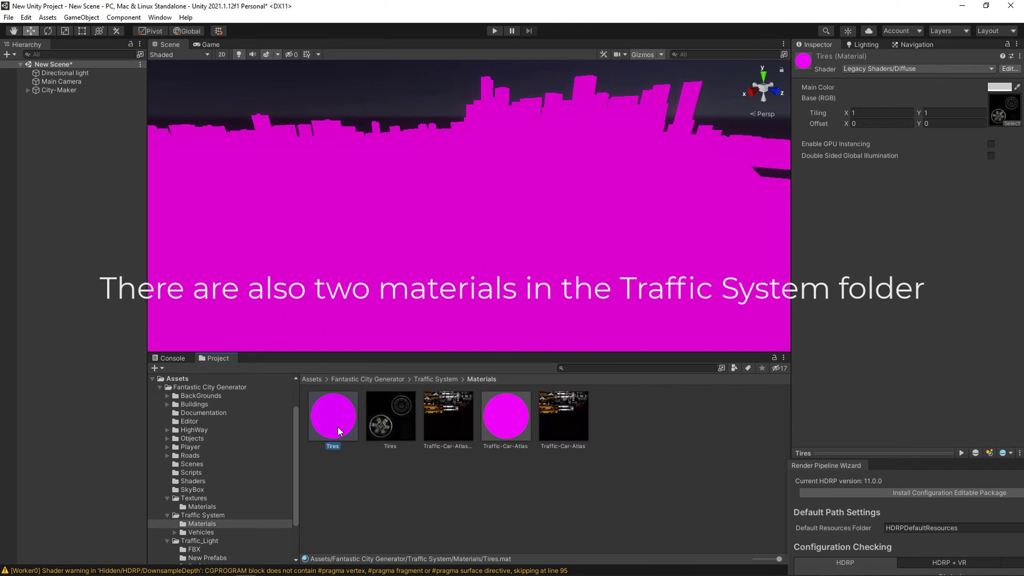
pyautogui.keyDown('ctrl'); pyautogui.click(503, 431); pyautogui.keyUp('ctrl')
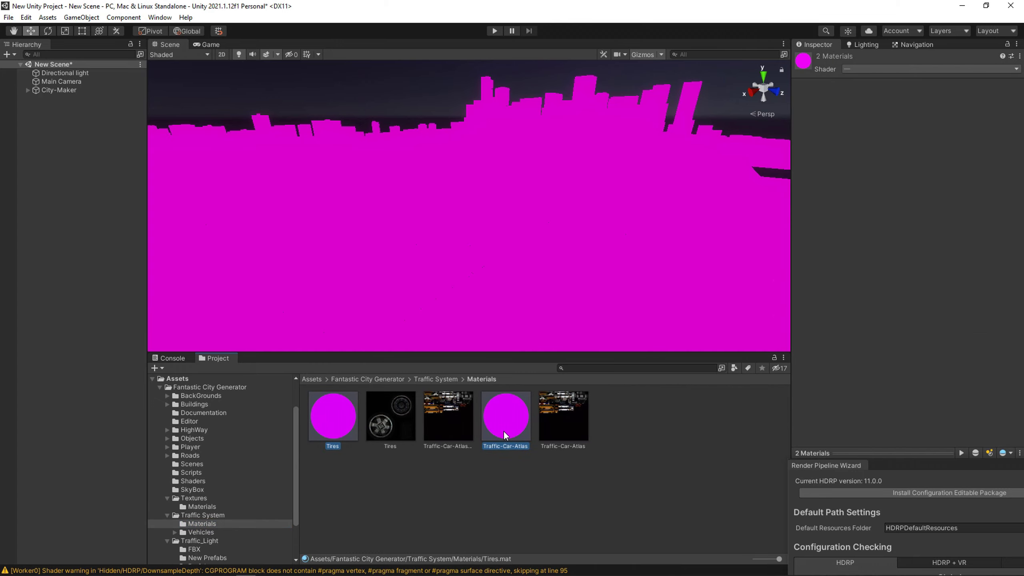
pyautogui.click(924, 68)
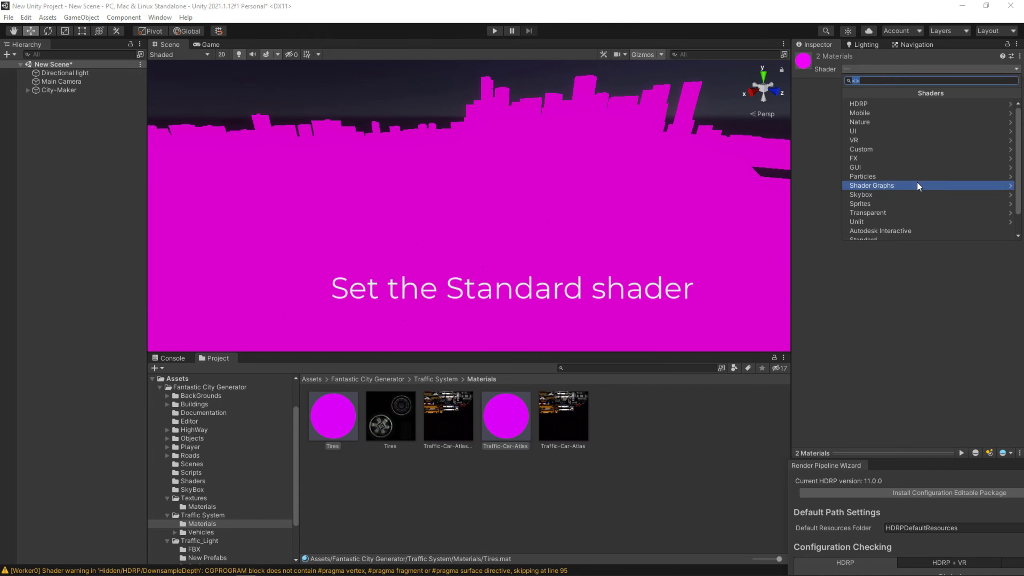
pyautogui.scroll(-2, 916, 184)
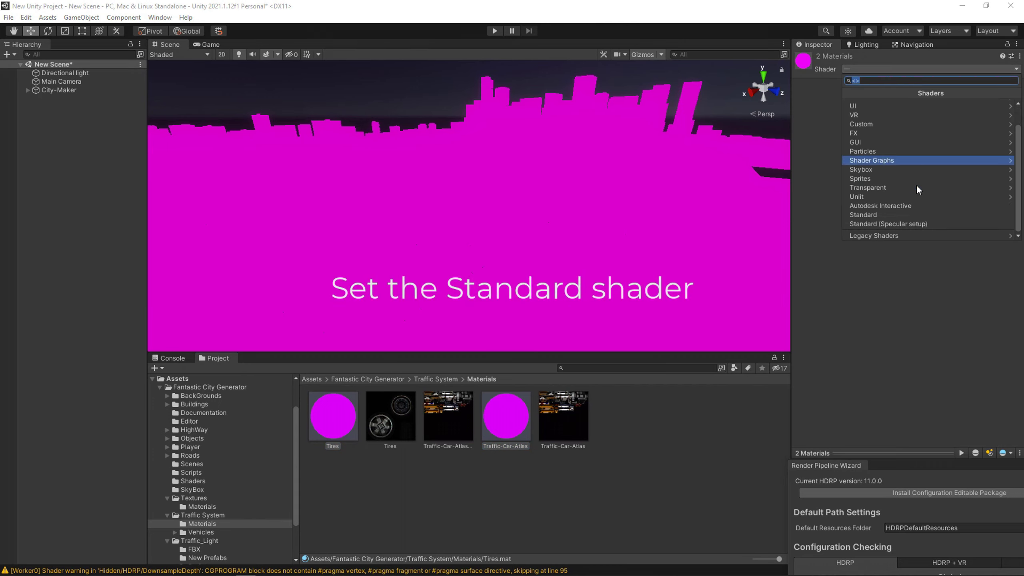
pyautogui.click(897, 215)
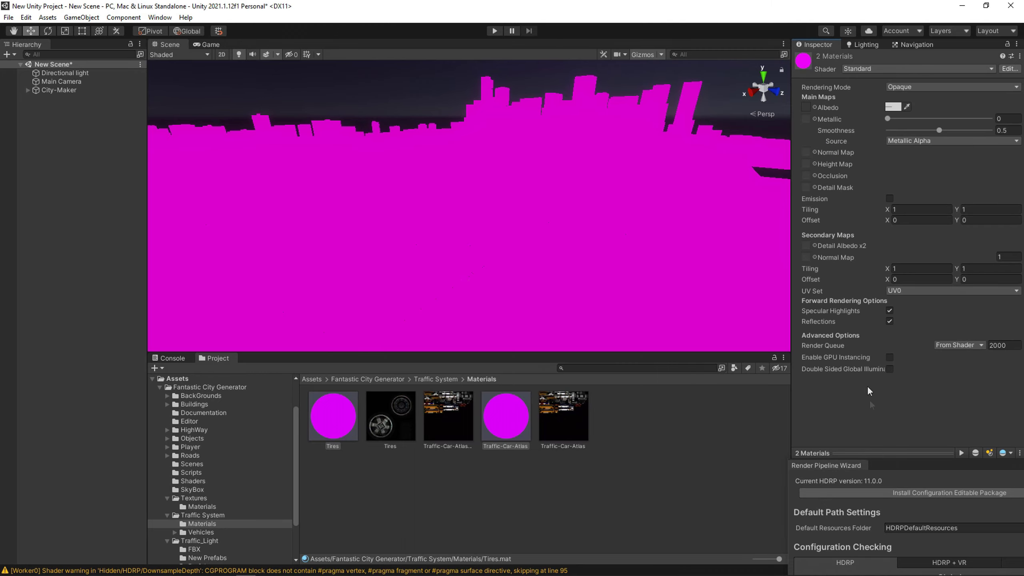
pyautogui.moveTo(882, 456); pyautogui.dragTo(749, 76)
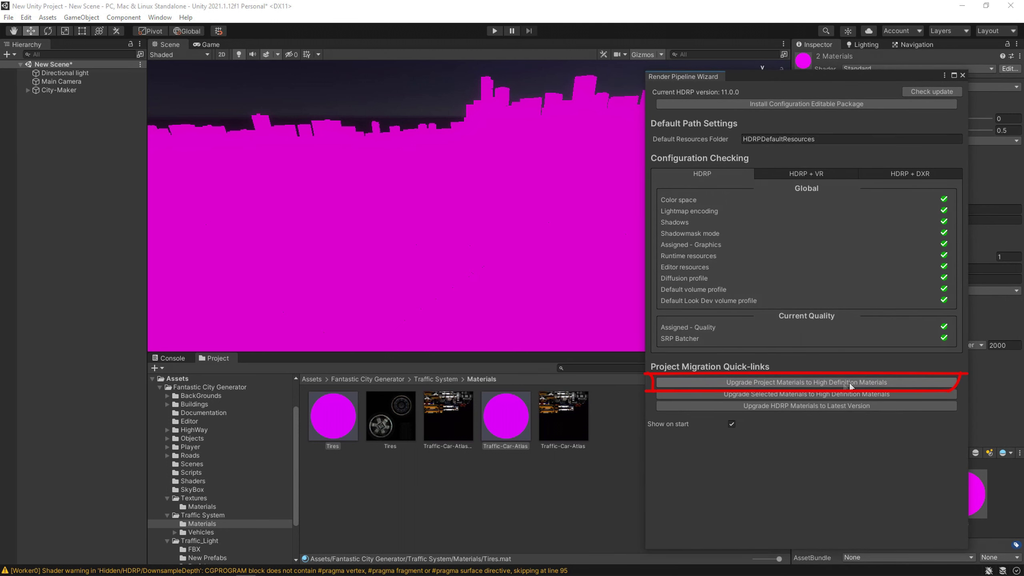
# Rerun Upgrade Project Materials to High Definition Materials and confirm with Proceed.
pyautogui.click(892, 382)
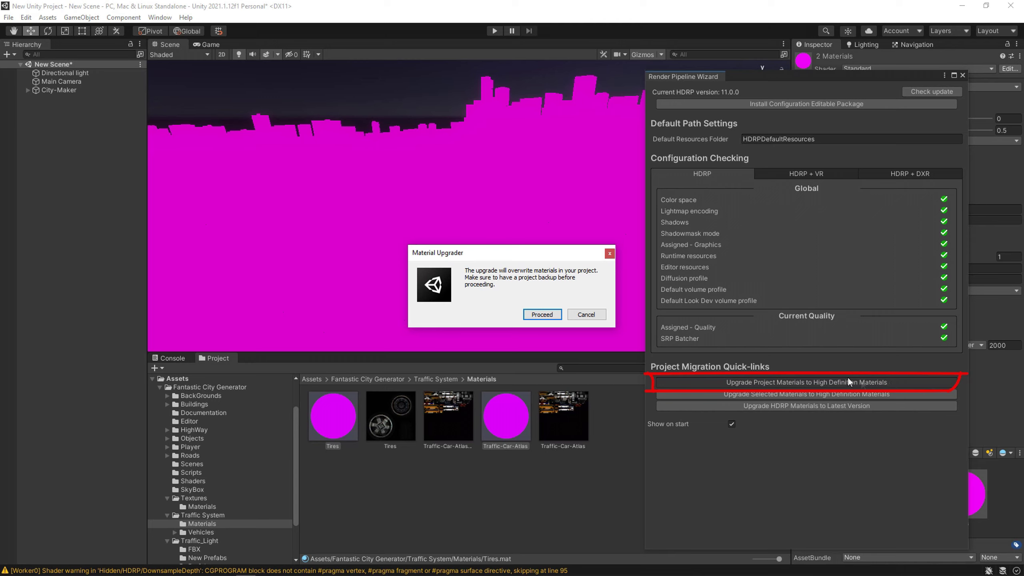
pyautogui.click(549, 317)
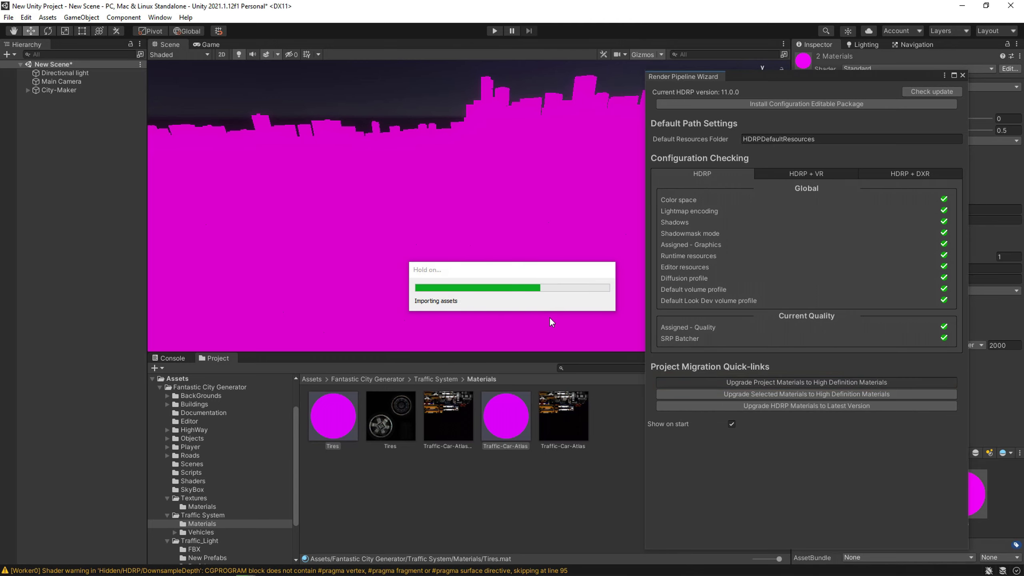